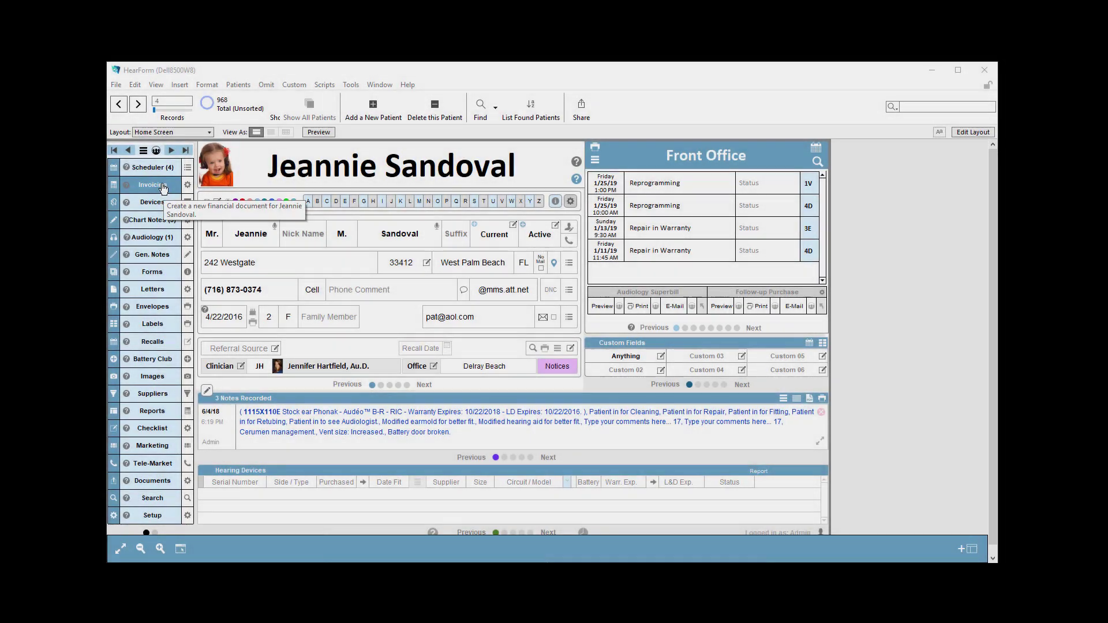
Step: Create a new invoice for the displayed patient and add the product Phonak Audeo BR ITC Binaural
left_click(153, 185)
left_click(162, 198)
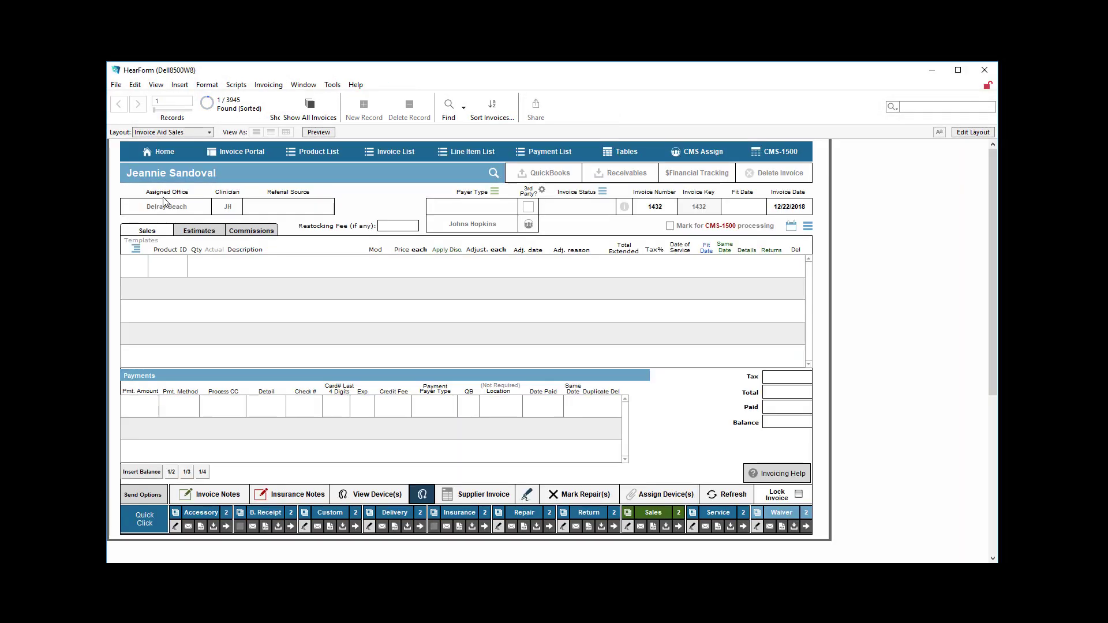
left_click(179, 268)
key("p")
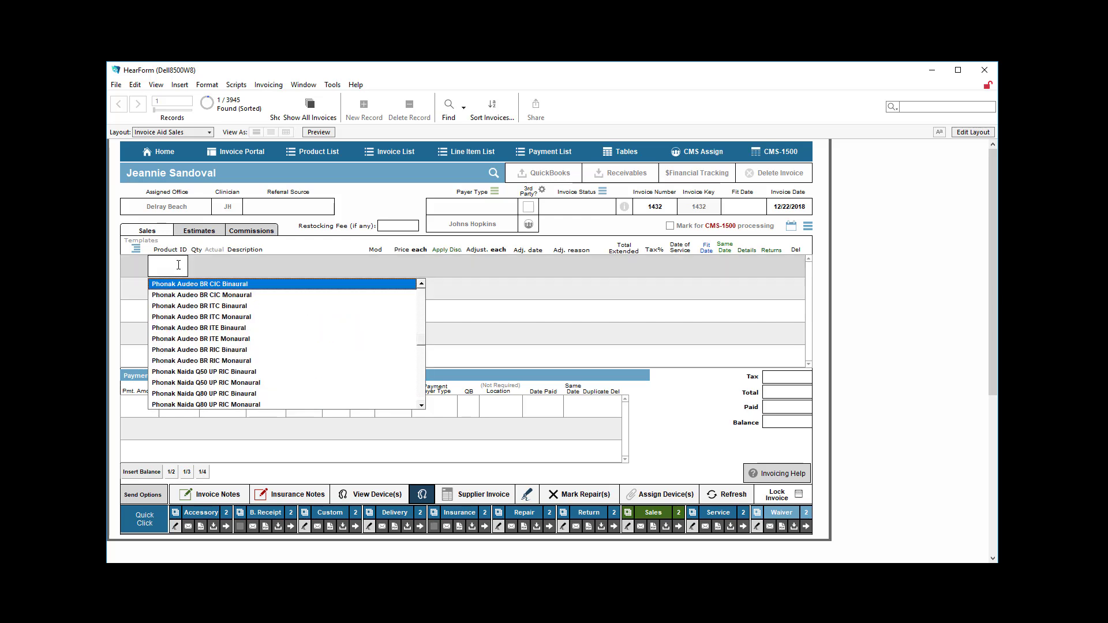
left_click(175, 307)
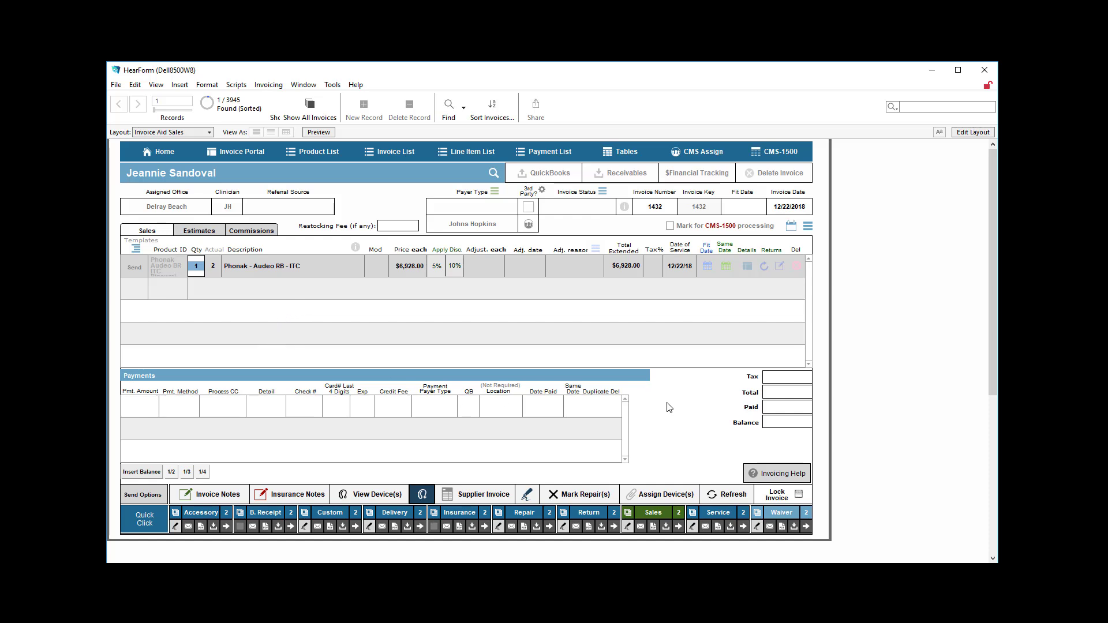
left_click(685, 429)
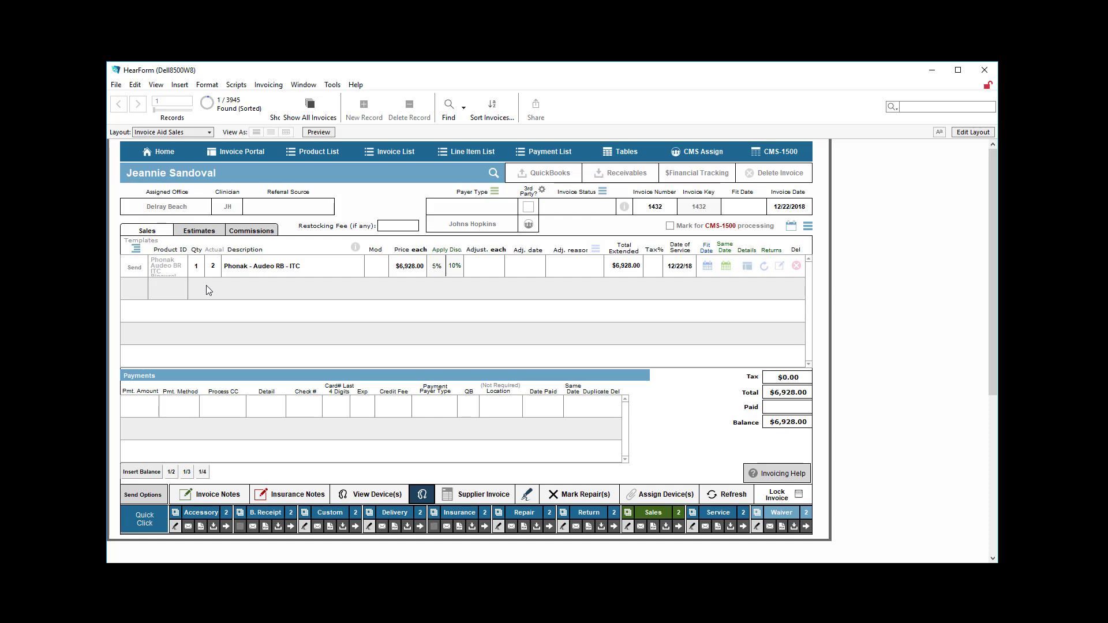
Step: Add a negative-quantity return line for the Phonak Audeo ITC item and set its exchange date to today
mouse_move(206, 269)
mouse_move(766, 274)
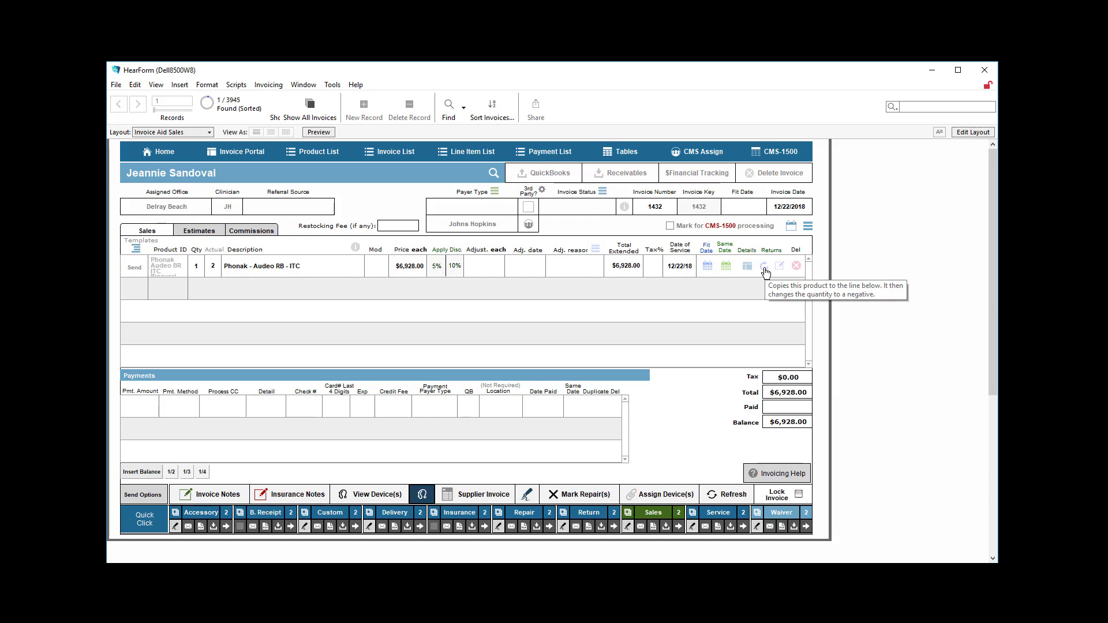
left_click(764, 267)
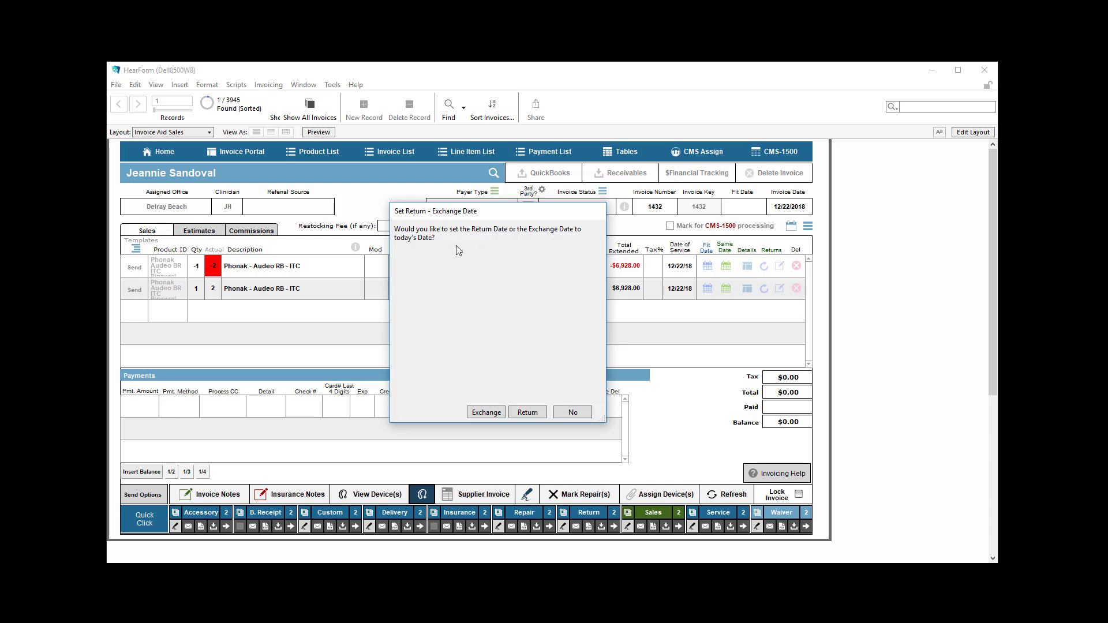
left_click(488, 412)
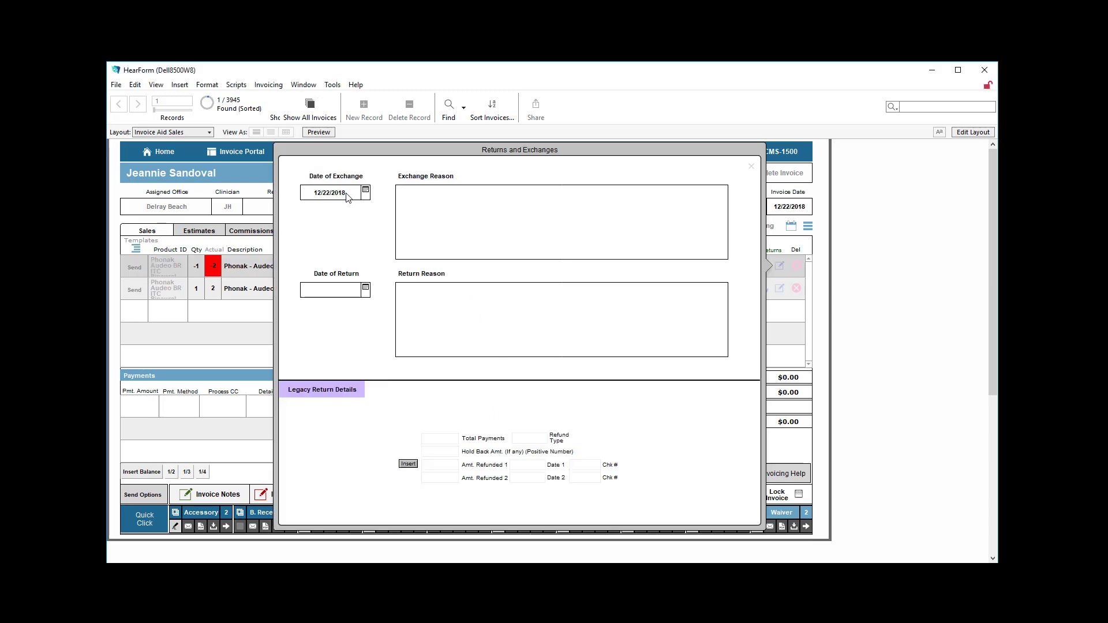
Step: Try the exchange reasons Not enough Power and Dexterity for the exchanged ITC item
left_click(444, 202)
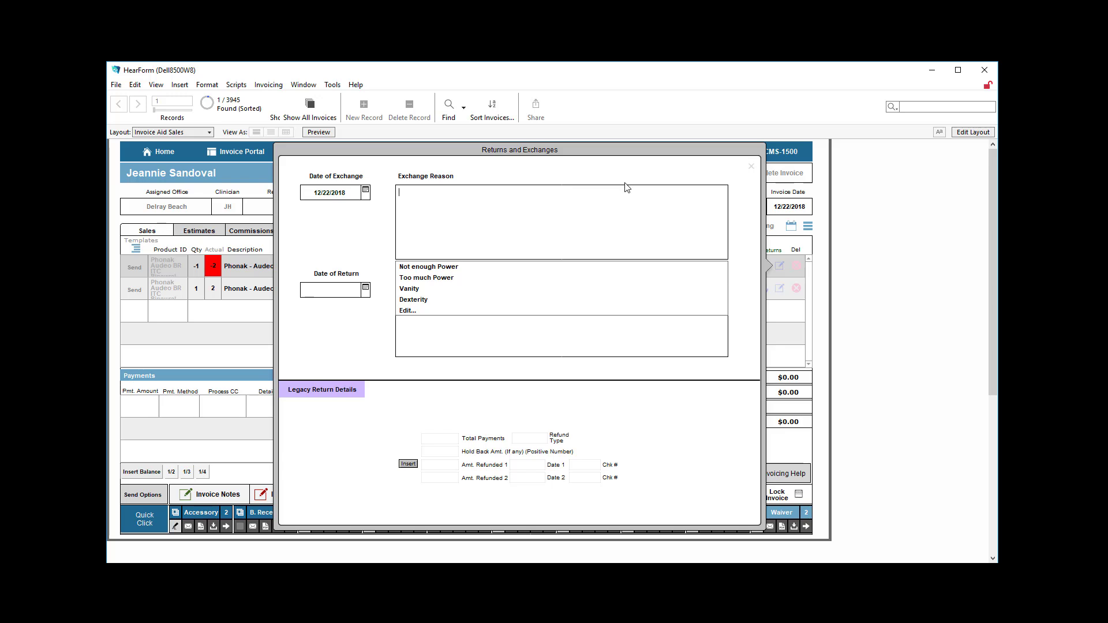
left_click(436, 272)
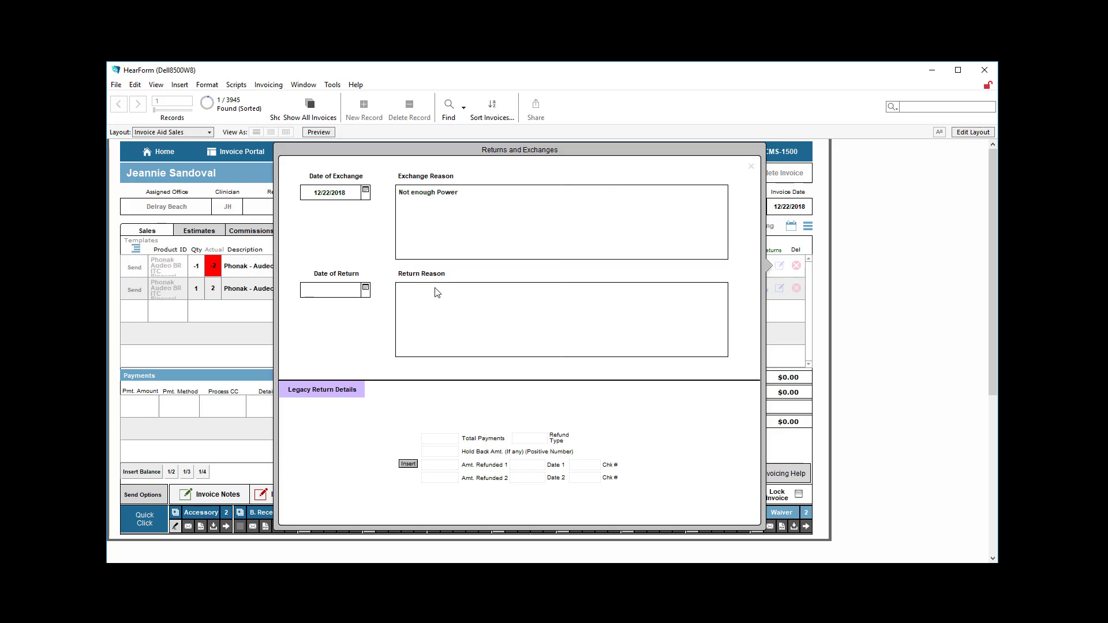
left_click(428, 205)
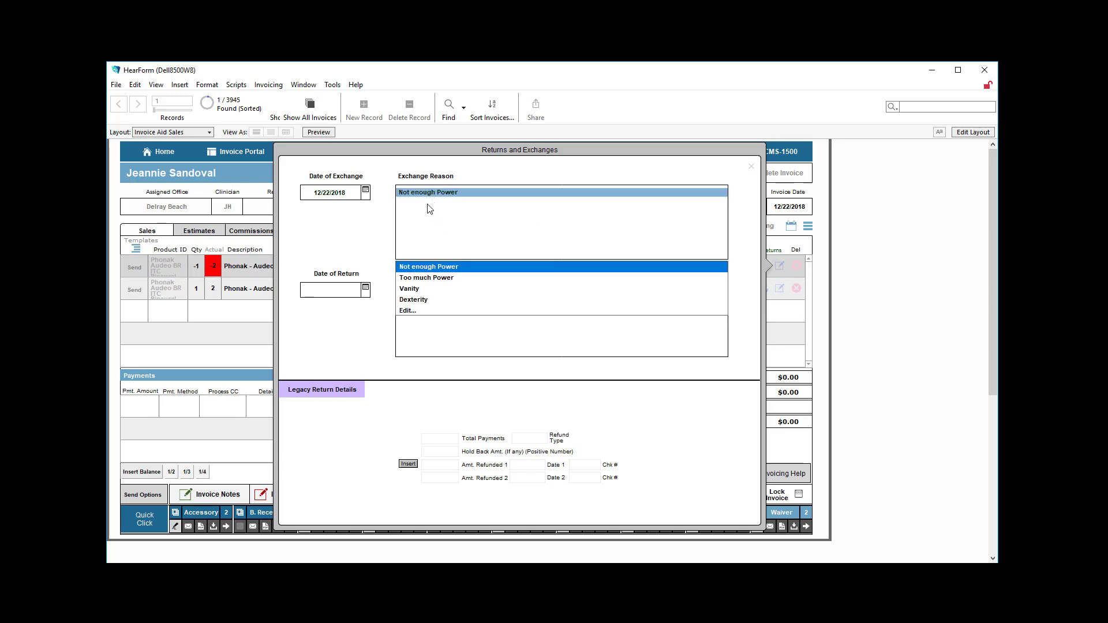
left_click(404, 303)
Step: View the editable value list of exchange reasons and leave it without saving changes
left_click(418, 234)
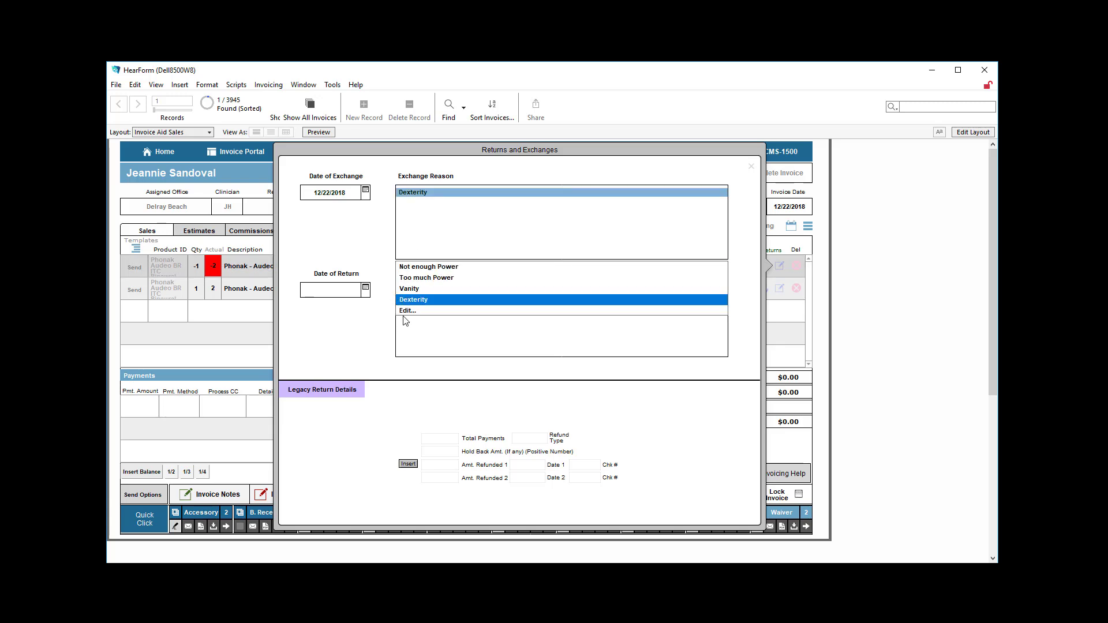
left_click(407, 311)
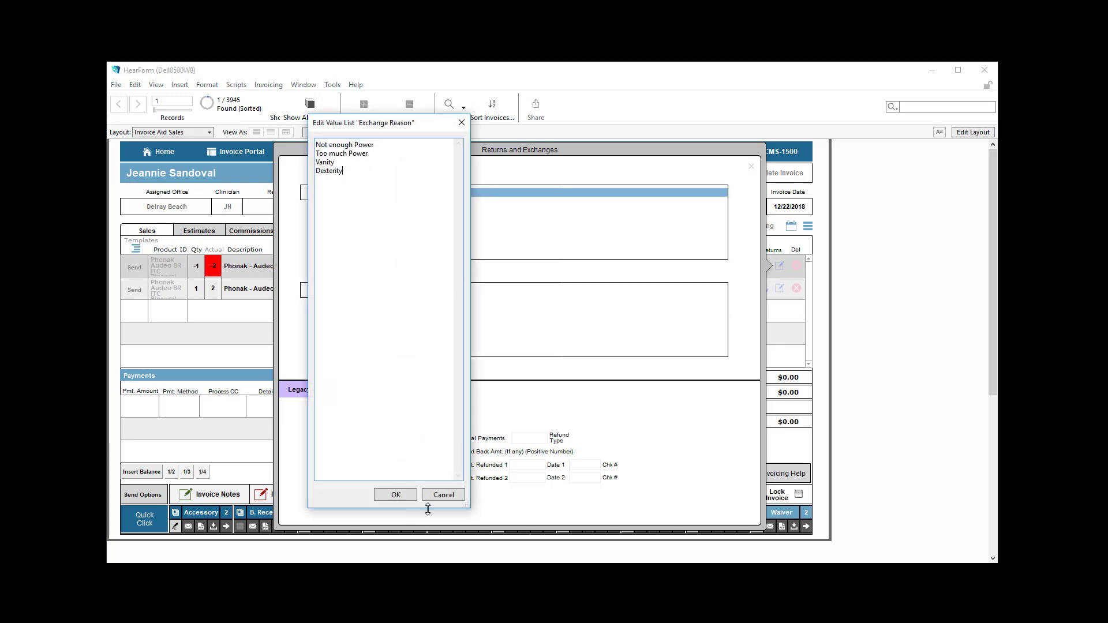
left_click(442, 495)
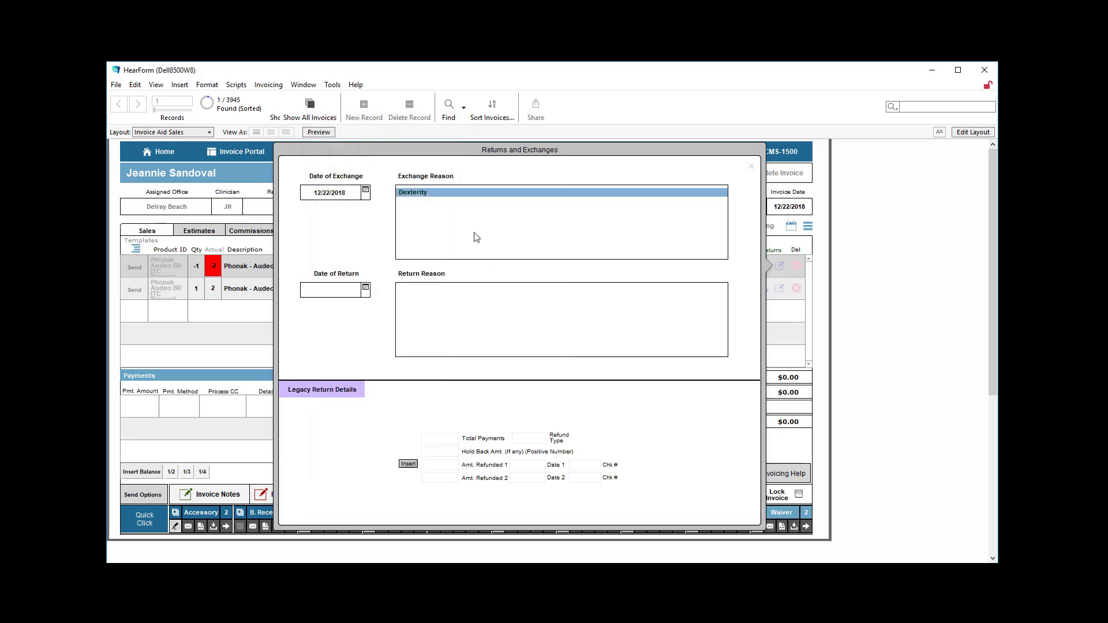
Step: Set the exchange reason to Too much Power and close the exchange details
left_click(418, 217)
left_click(416, 279)
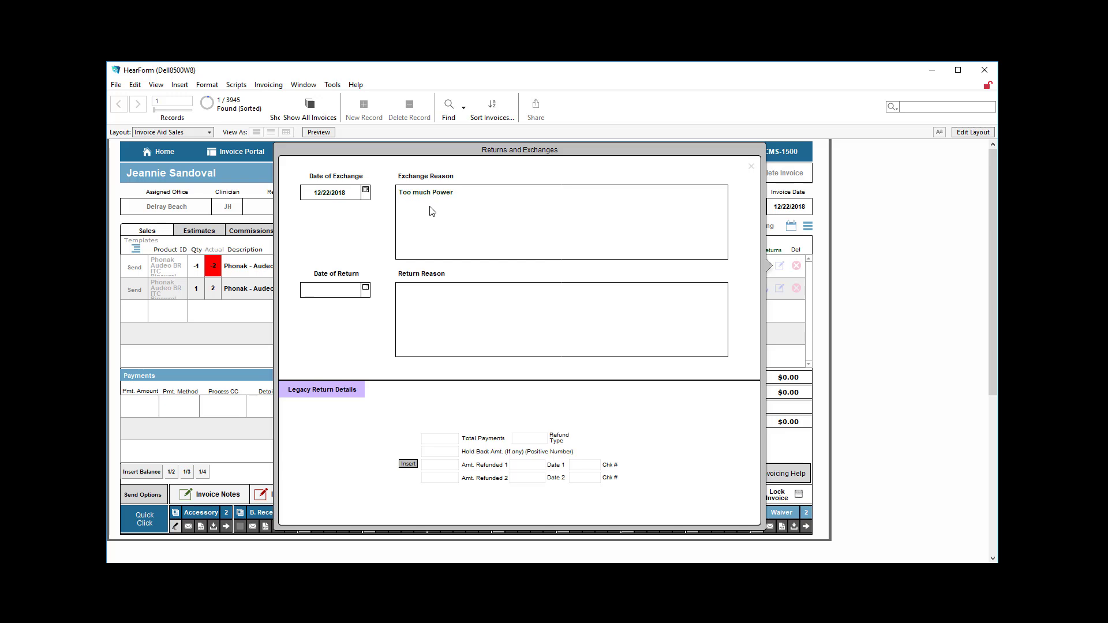
left_click(752, 169)
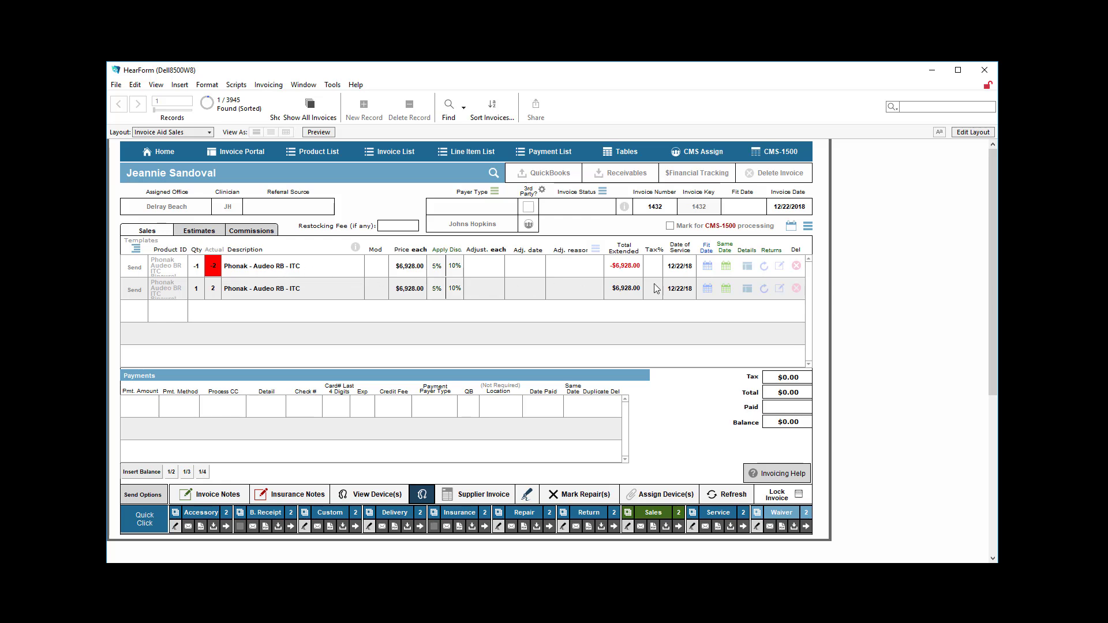
Step: Add the replacement product Phonak Audeo BR RIC Monaural as a new invoice line
left_click(169, 314)
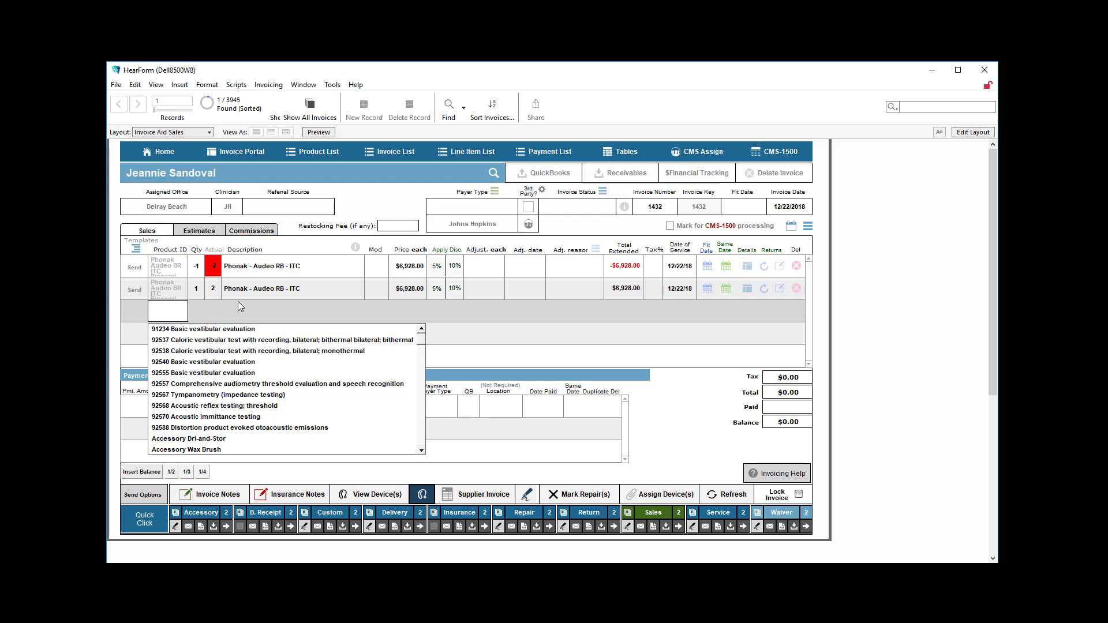
key("p")
left_click(196, 409)
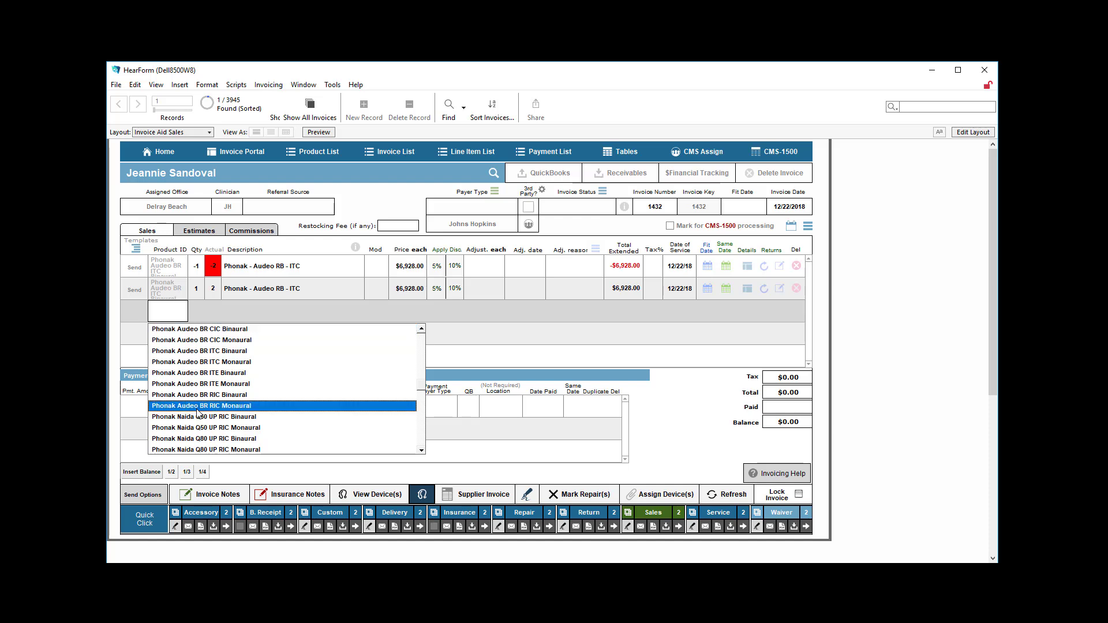
left_click(197, 409)
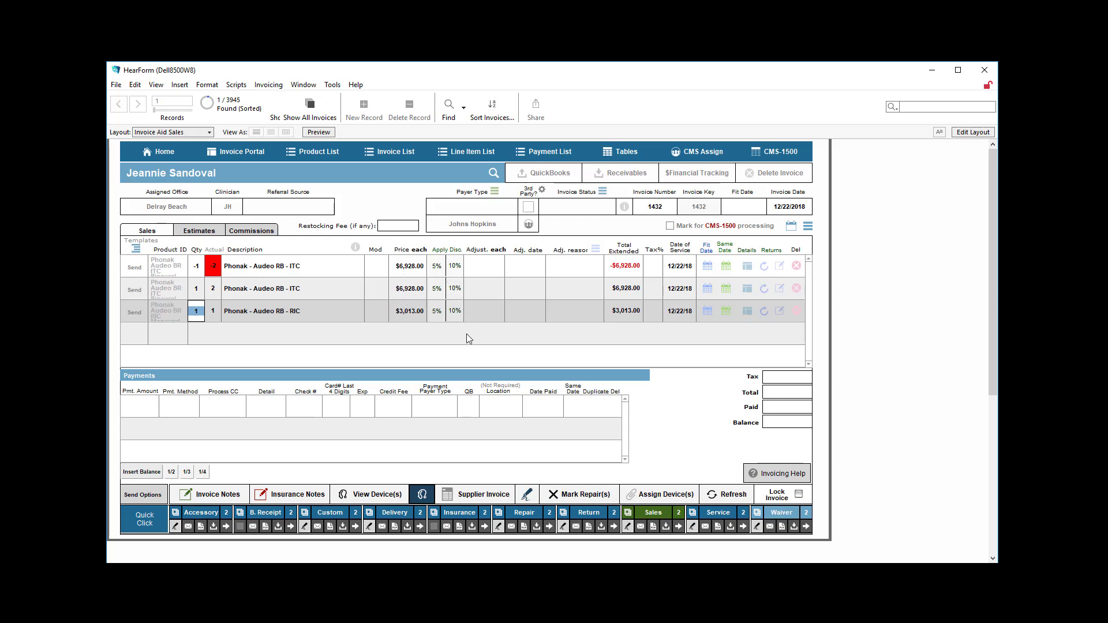
left_click(662, 408)
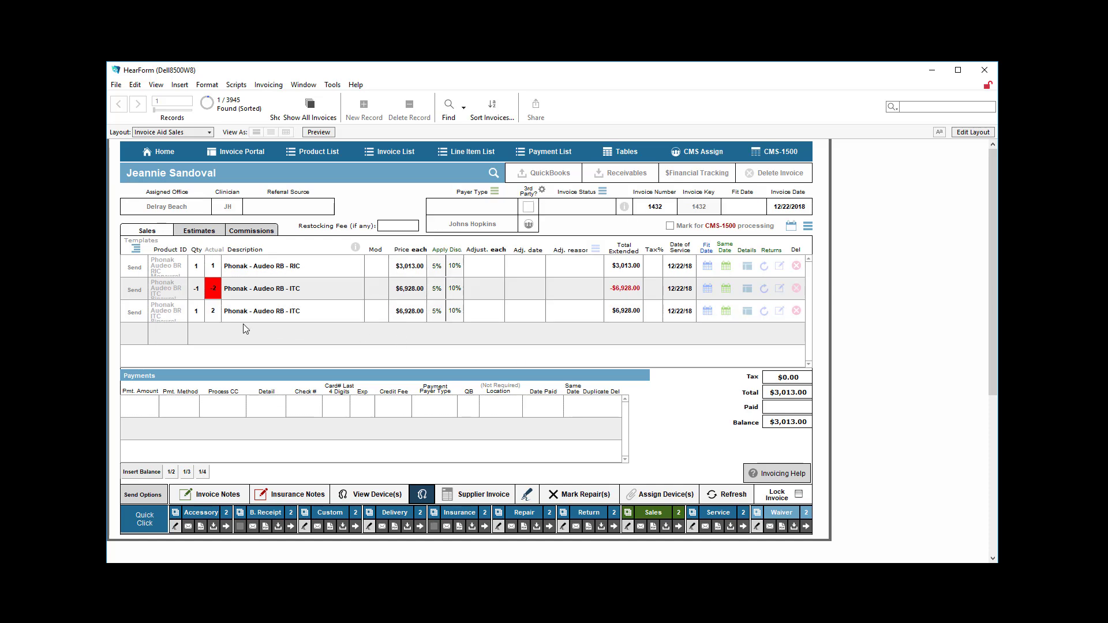
left_click(244, 267)
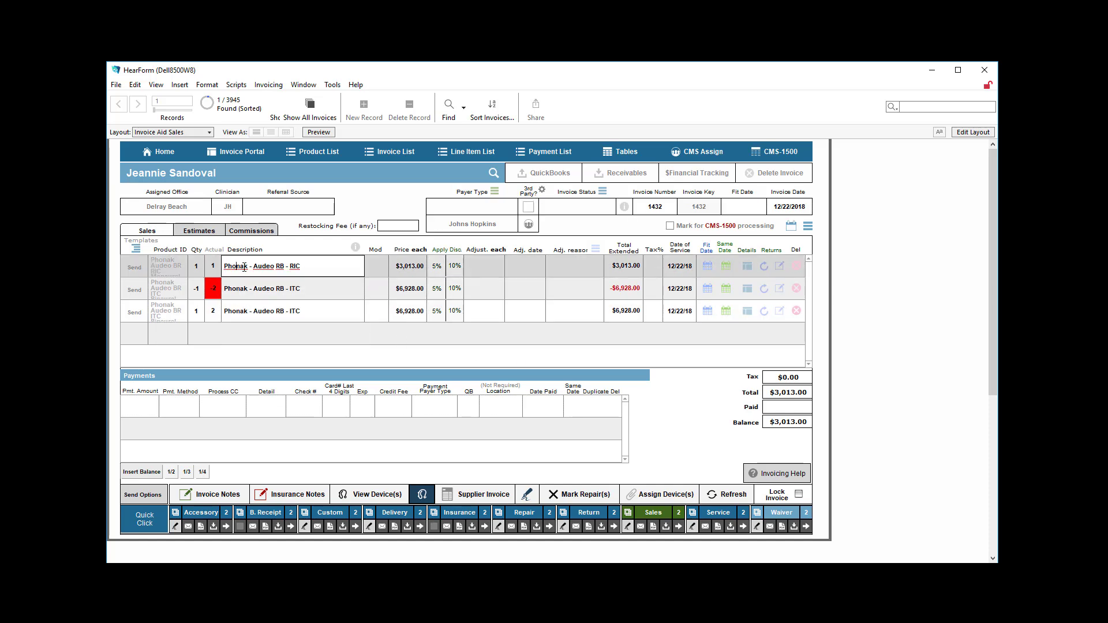
left_click_drag(315, 269, 223, 267)
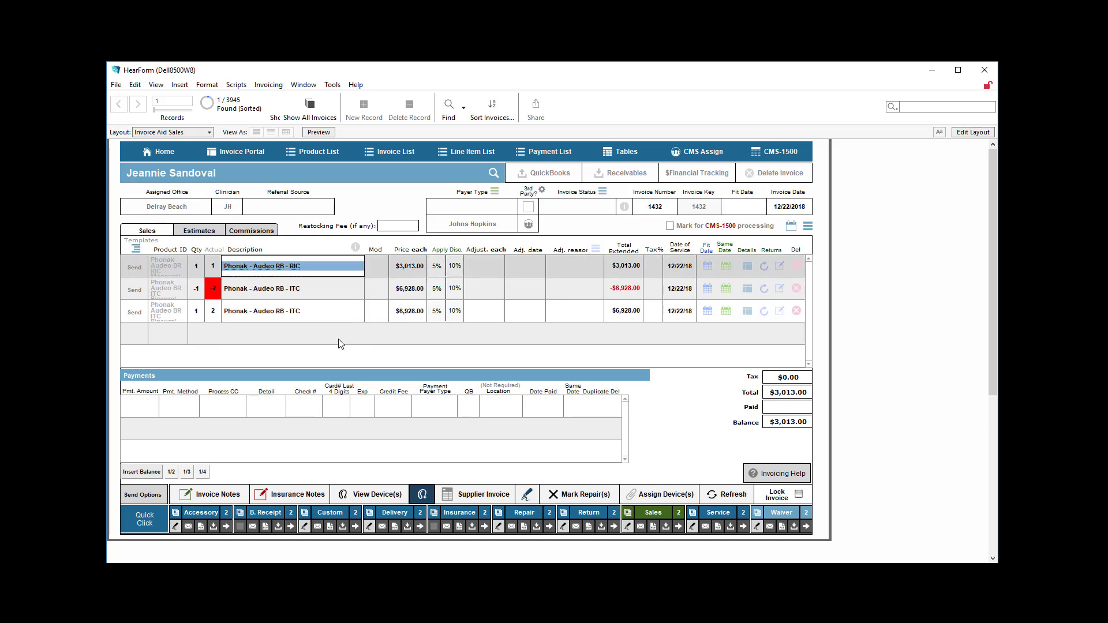
left_click(659, 430)
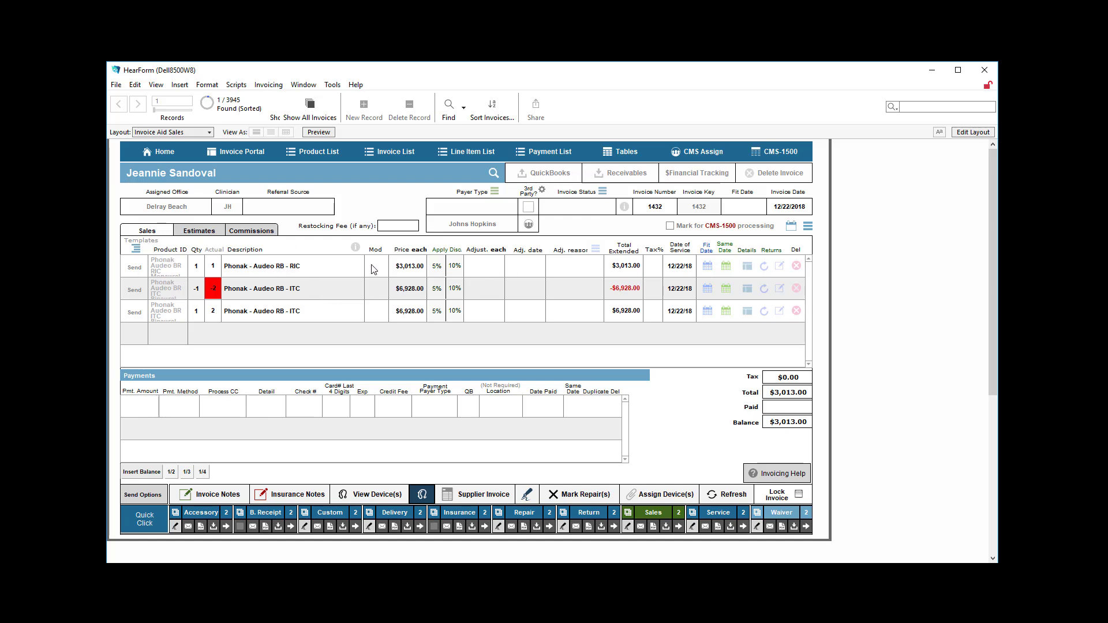
Step: Record a return of the Phonak Audeo RIC item dated today, with the return reason Could Not Afford
left_click(764, 270)
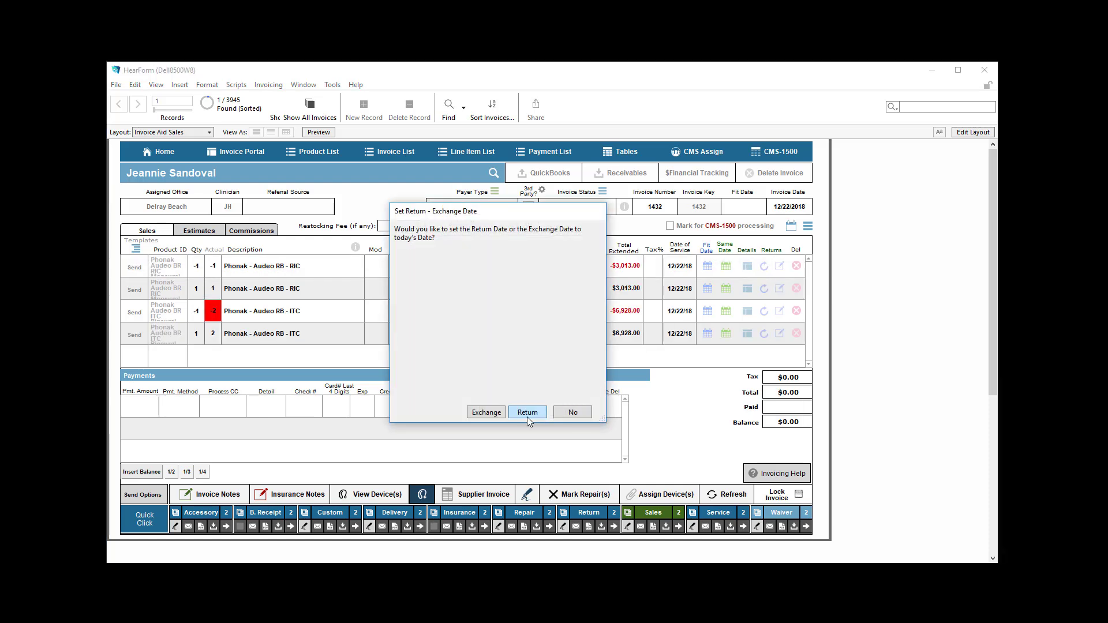
left_click(526, 413)
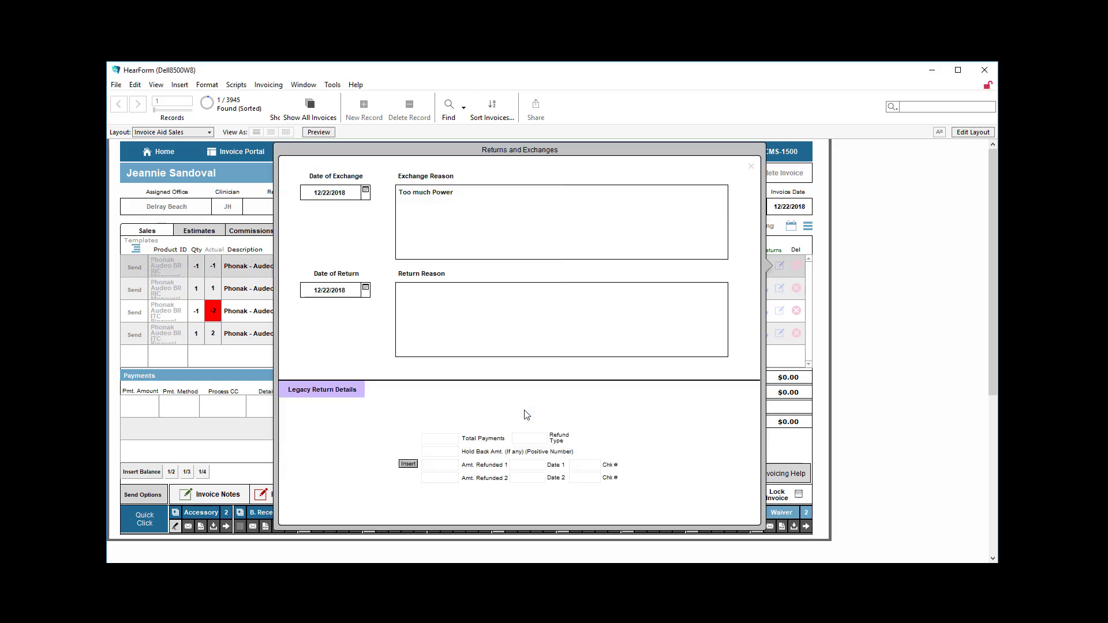
left_click(424, 311)
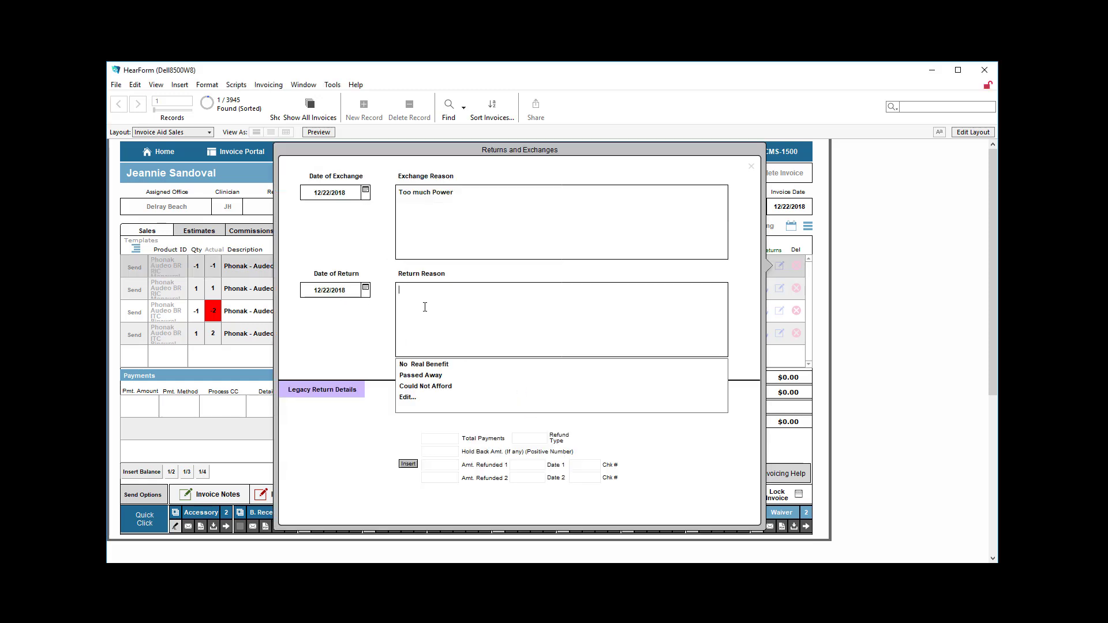
left_click(423, 386)
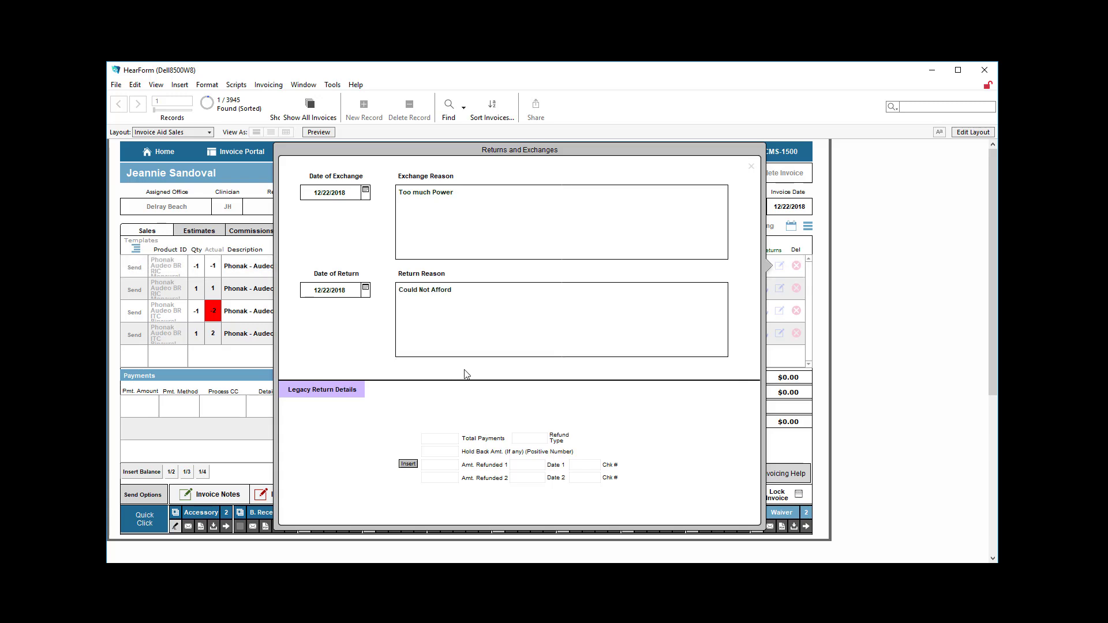
left_click(751, 167)
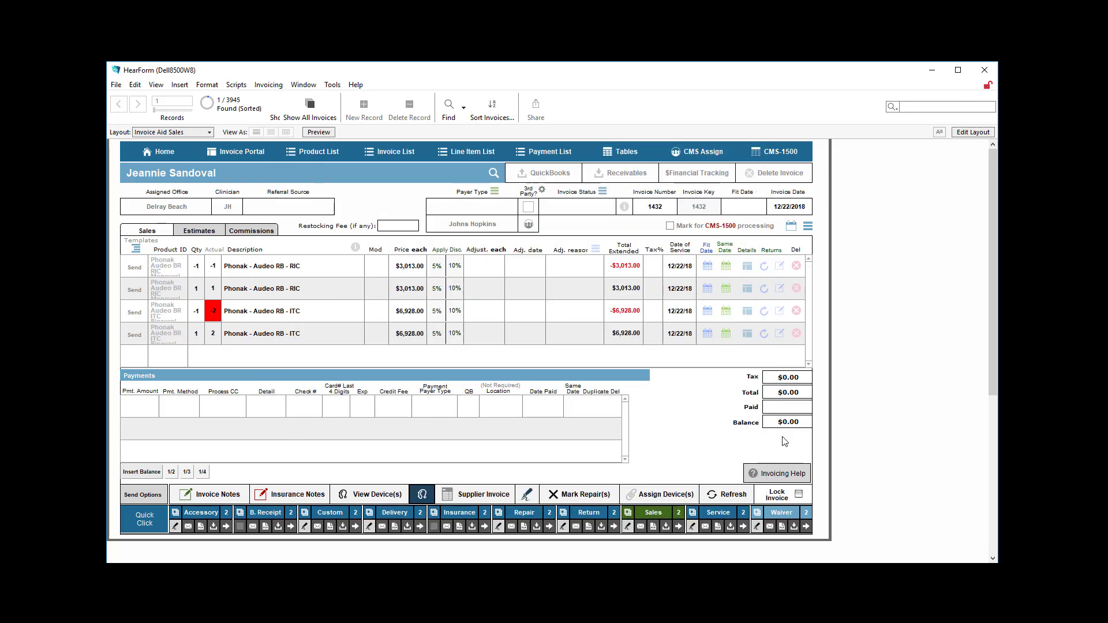
Step: Insert a payment for half of the balance with Credit Card as the method, and refresh the invoice
left_click(171, 472)
left_click(179, 446)
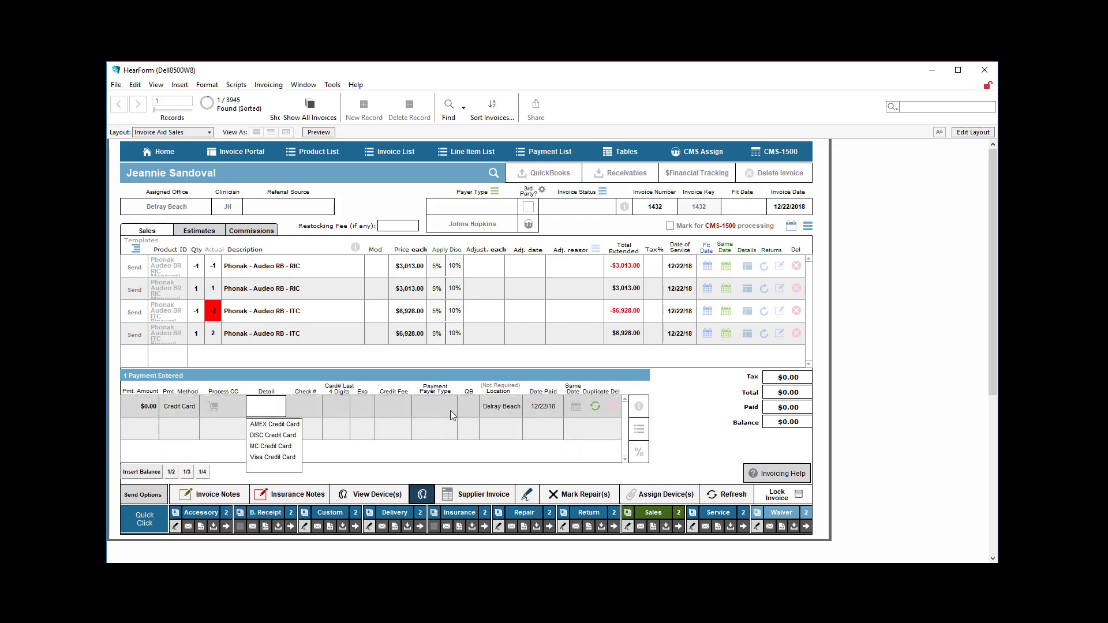
left_click(589, 422)
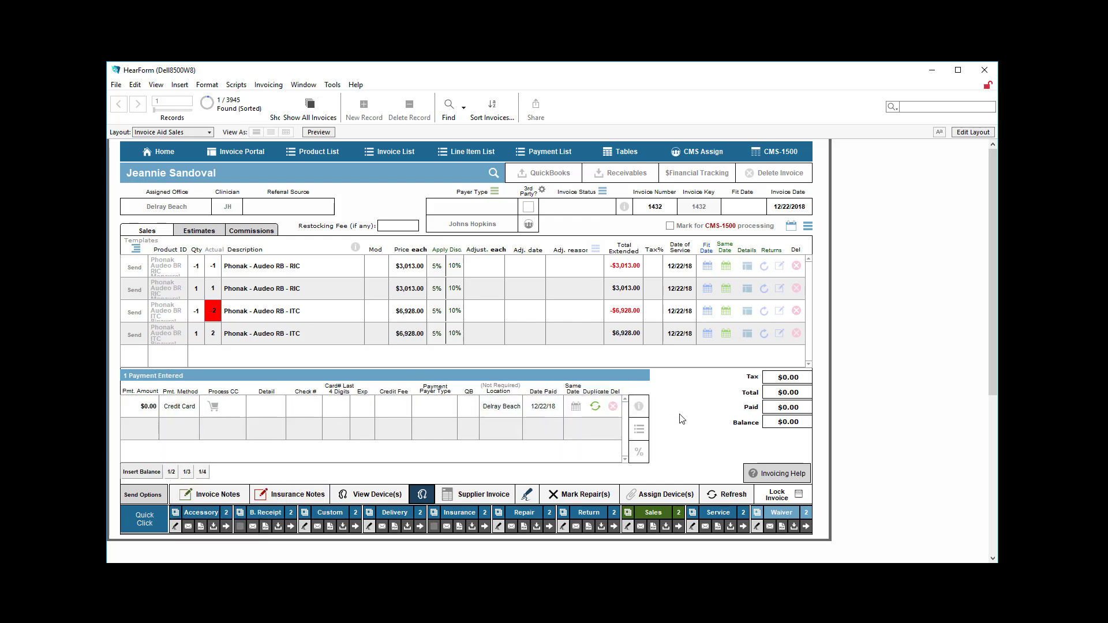
left_click(730, 501)
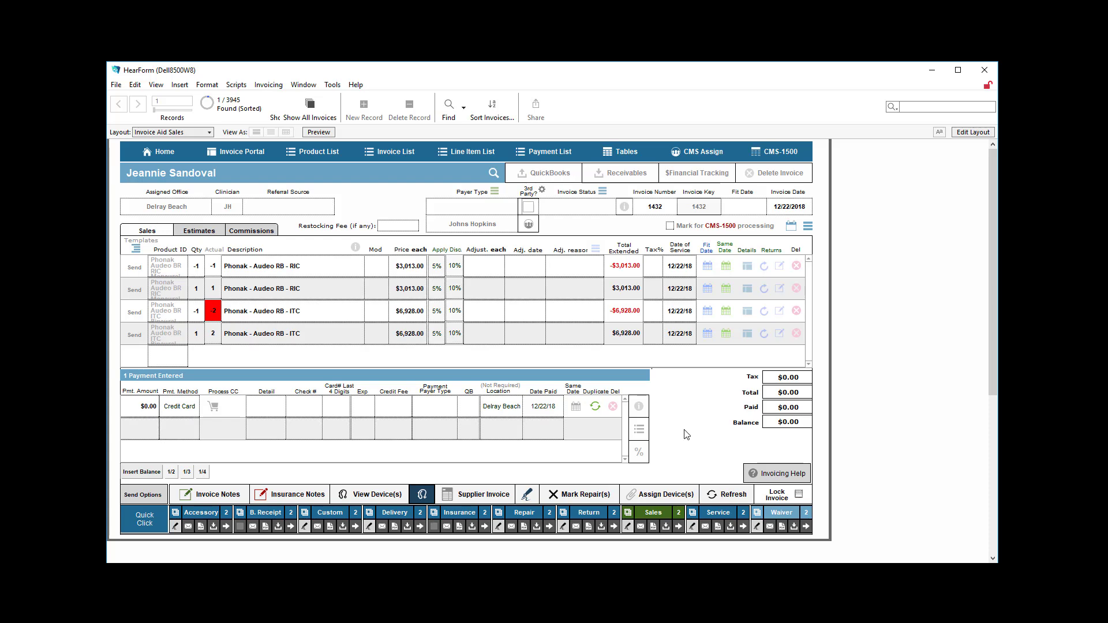
left_click(716, 498)
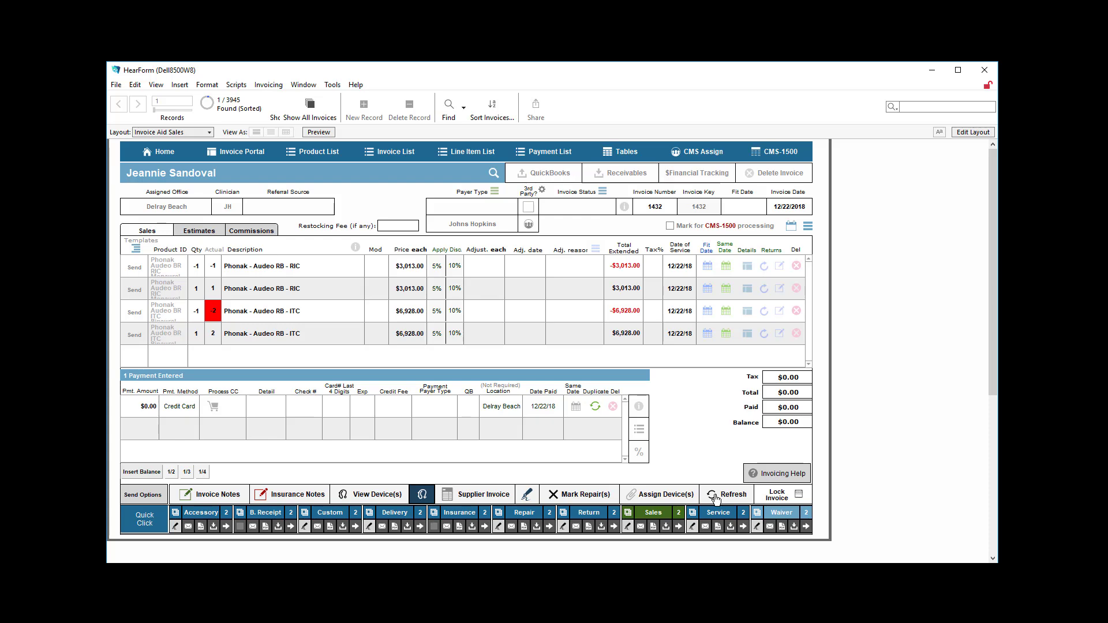
Step: Set the credit card payment amount to $1,234.00
left_click(147, 408)
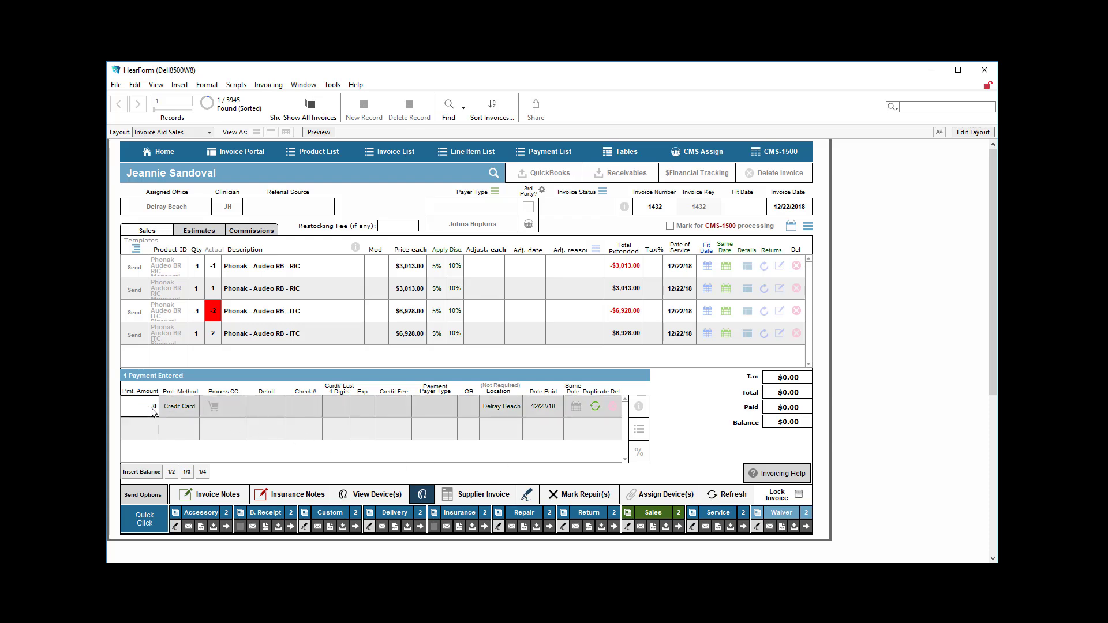
left_click(485, 412)
type("1,234")
left_click(688, 415)
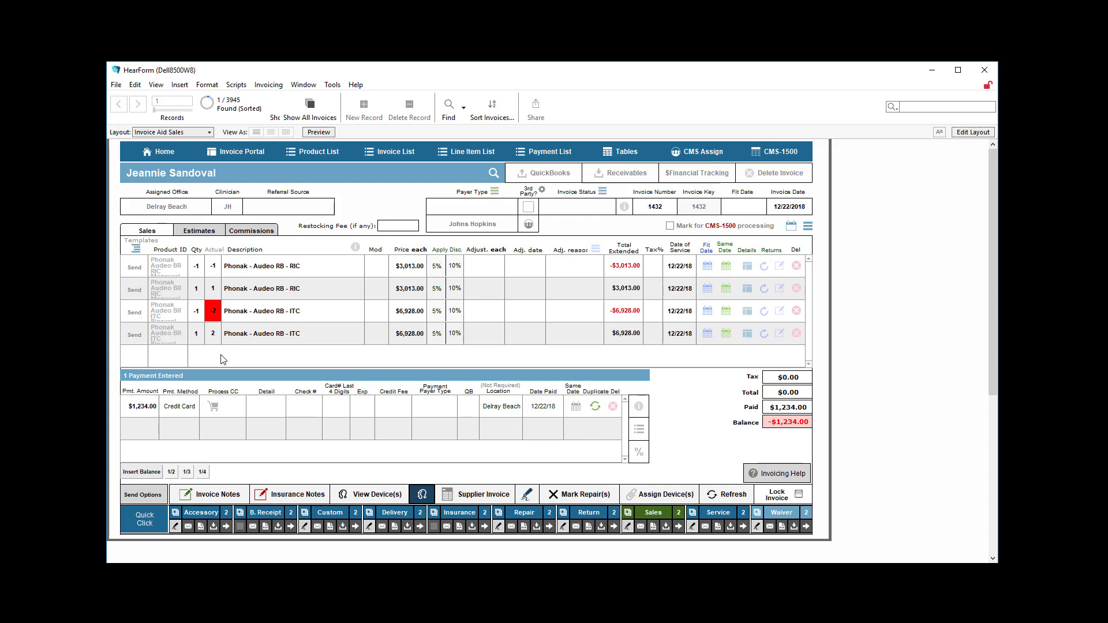
left_click(167, 357)
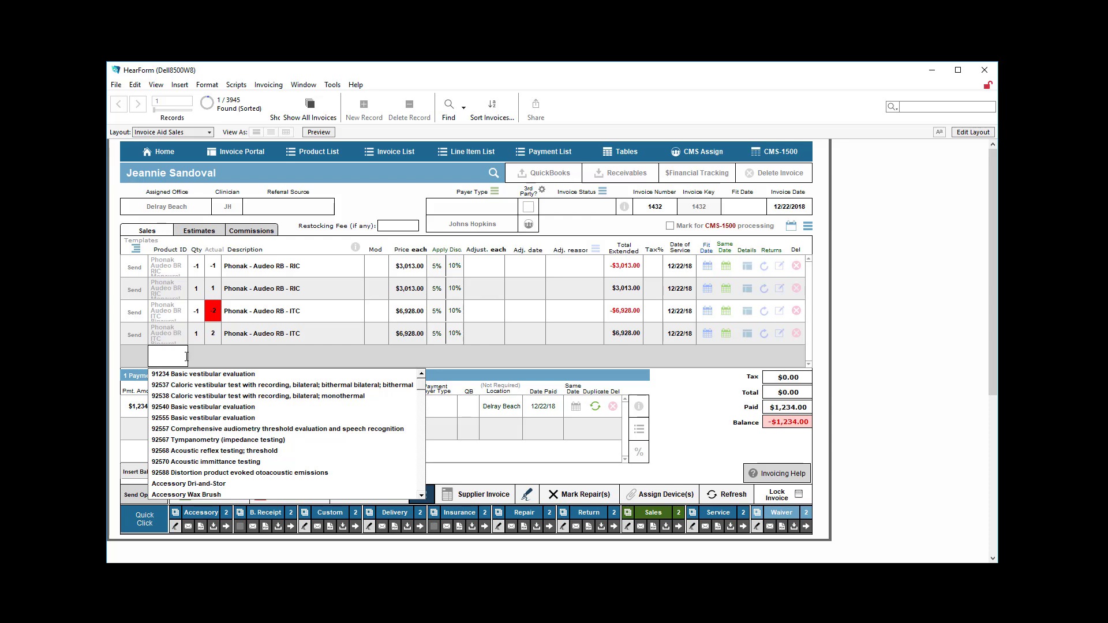
left_click(710, 426)
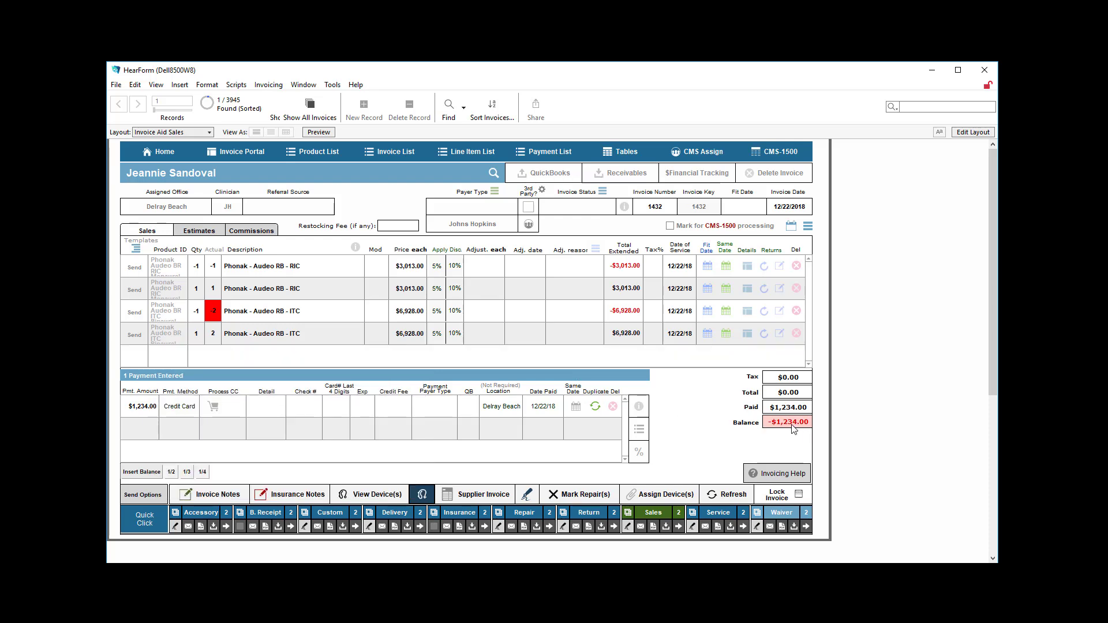
Step: Record the refund as a new payment line of -$1,234.00 with Credit Card as the payment method
left_click(142, 430)
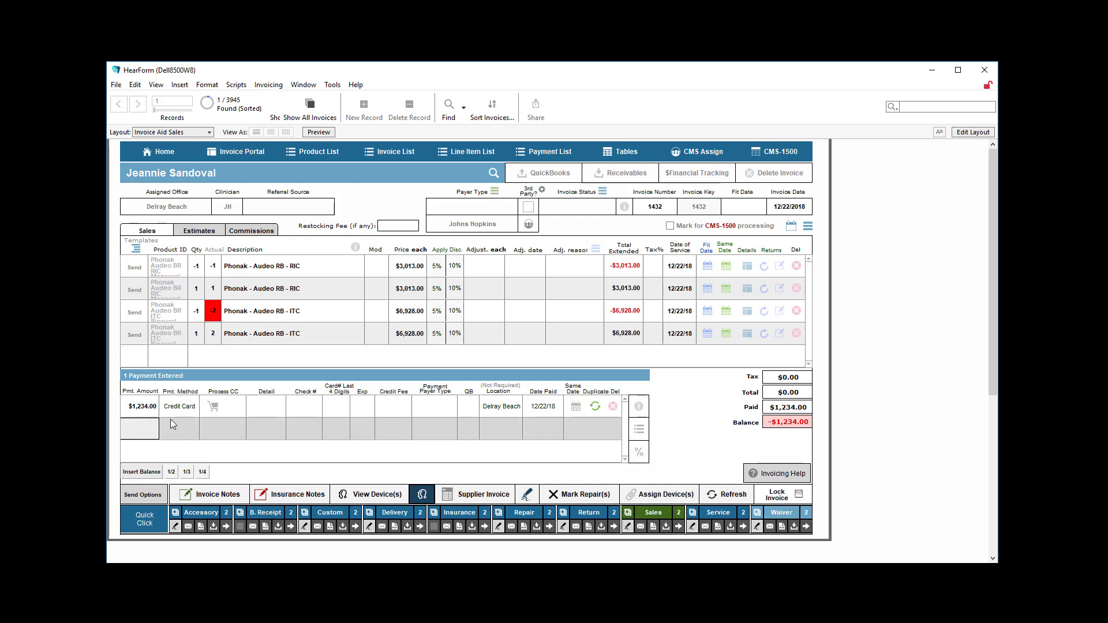
type("-$")
type("1,234")
left_click(178, 425)
left_click(172, 409)
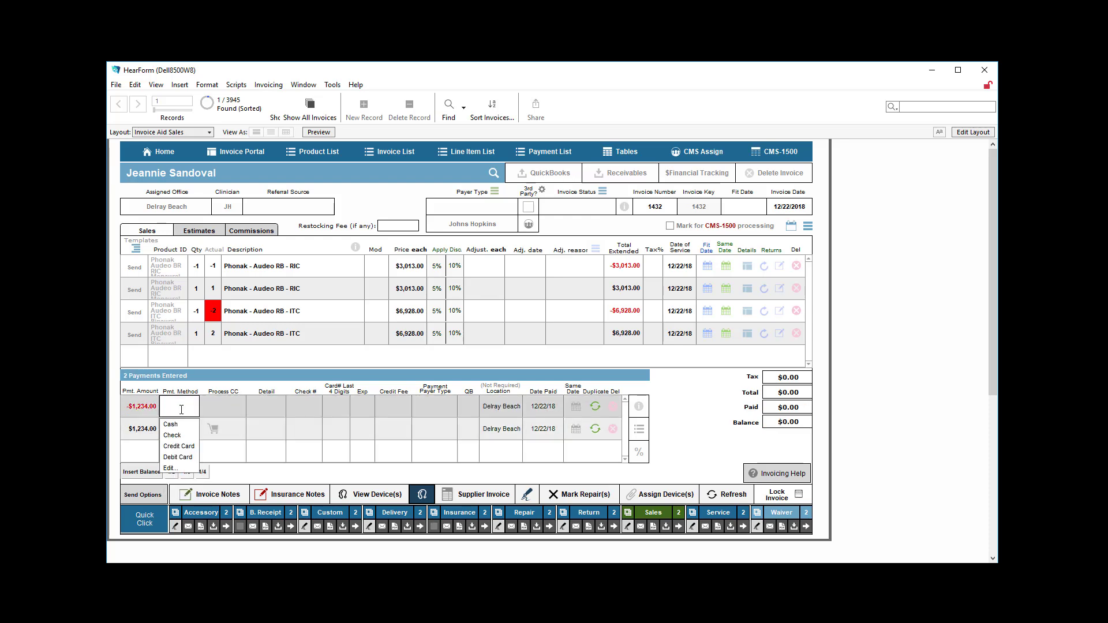
left_click(177, 445)
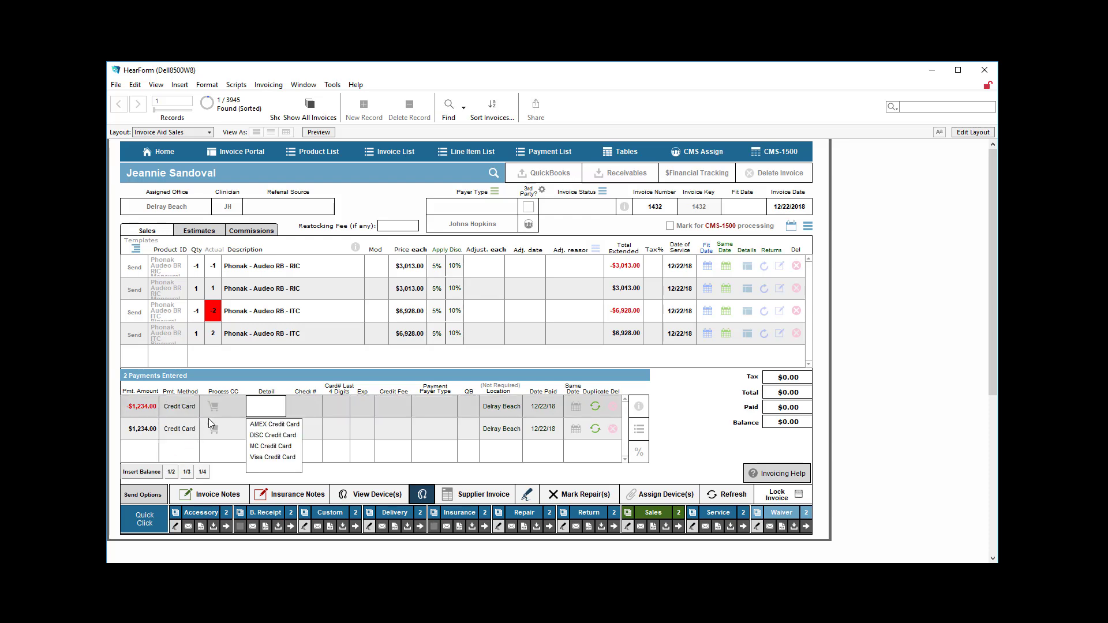
left_click(686, 428)
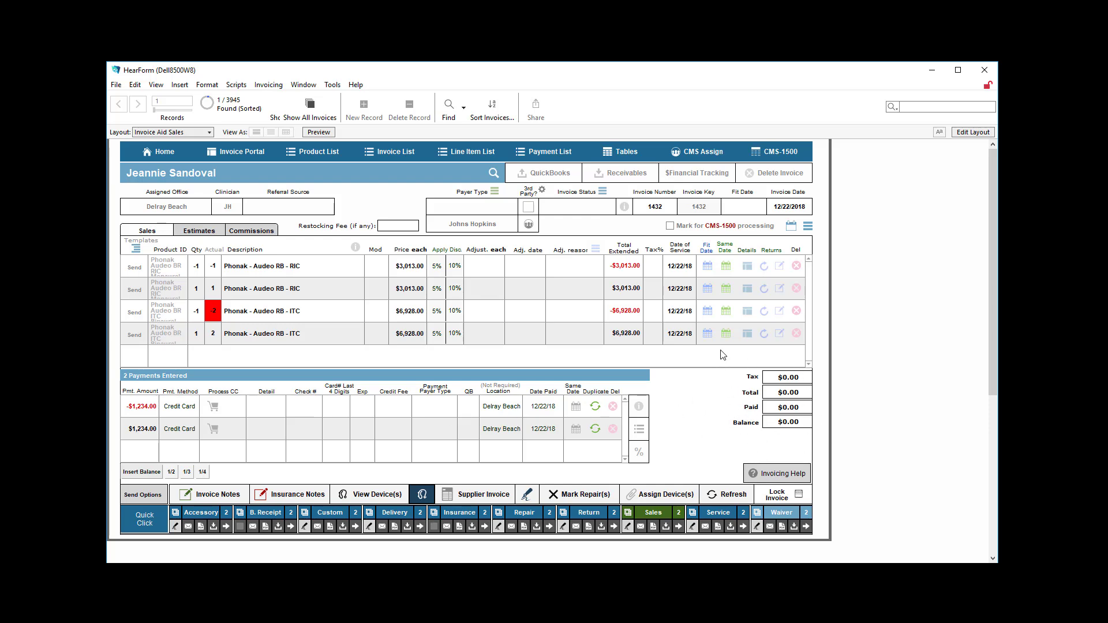
Step: View the available financial tracking reports, and check the exchange and return details of the returned Phonak Audeo RIC line on the invoice
left_click(694, 177)
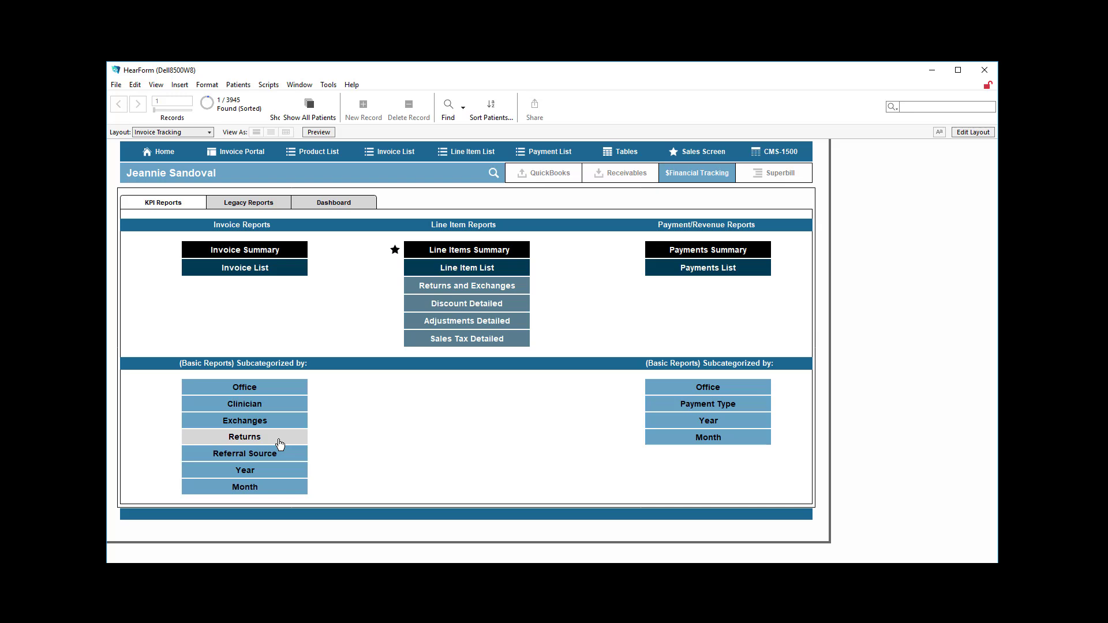
left_click(697, 176)
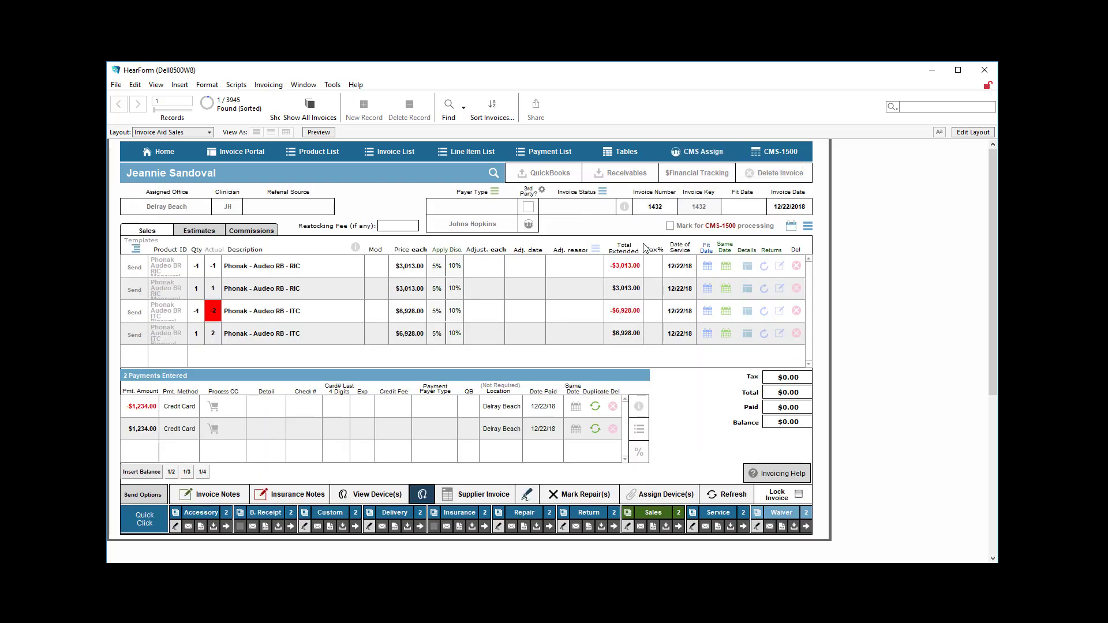
left_click(779, 267)
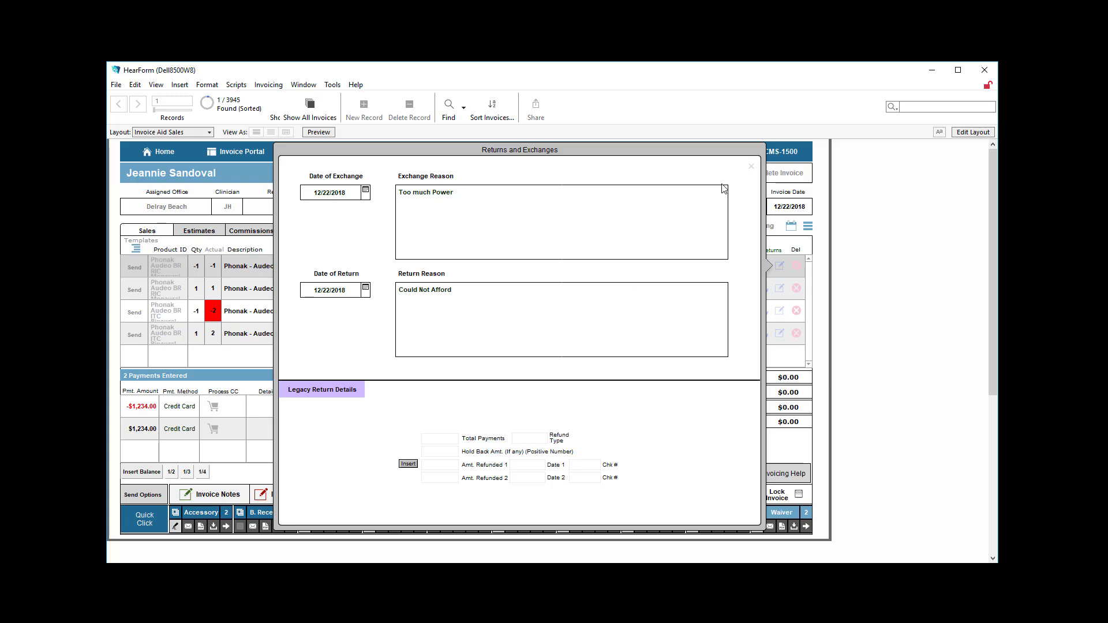
left_click(750, 167)
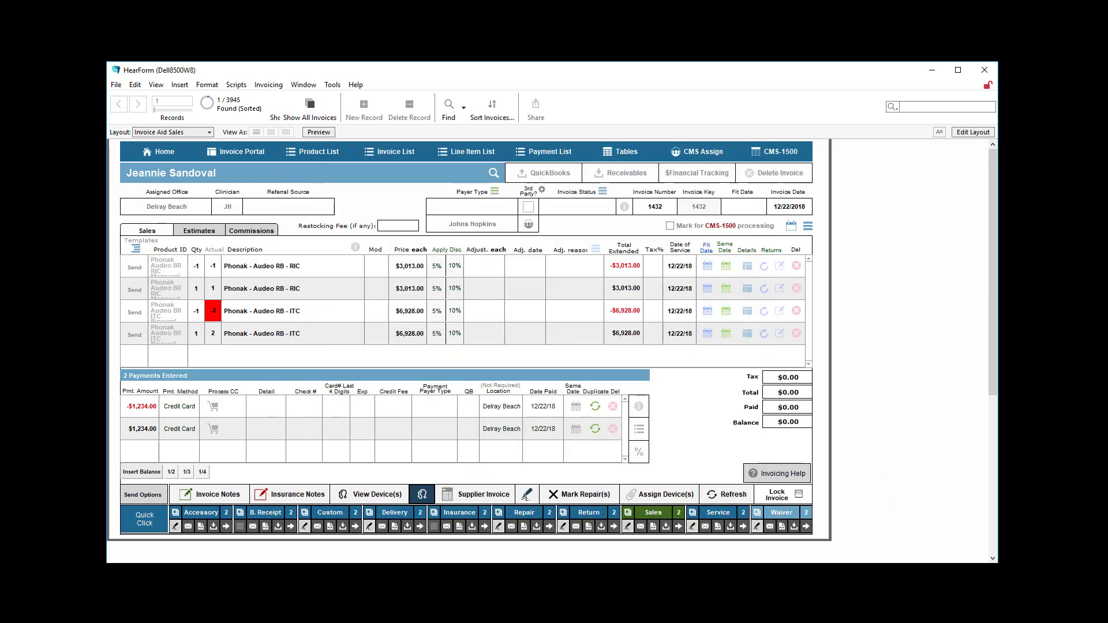